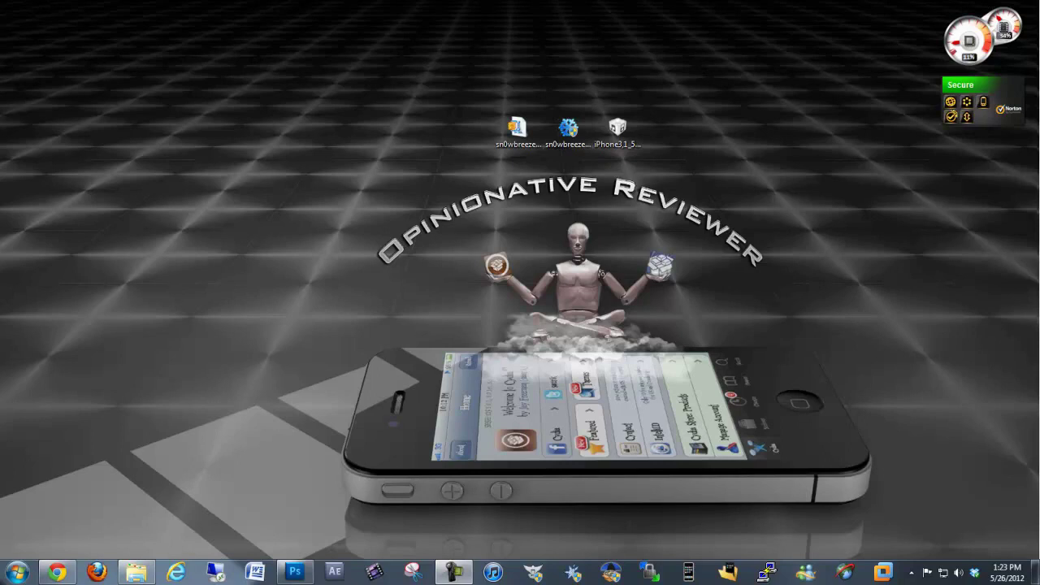
Step: Look over the sn0wbreeze-v2.9.4 program and iPhone3,1_5.1.1_9B206_Restore firmware files on the desktop
{"action": "left_click", "coordinate": [925, 439]}
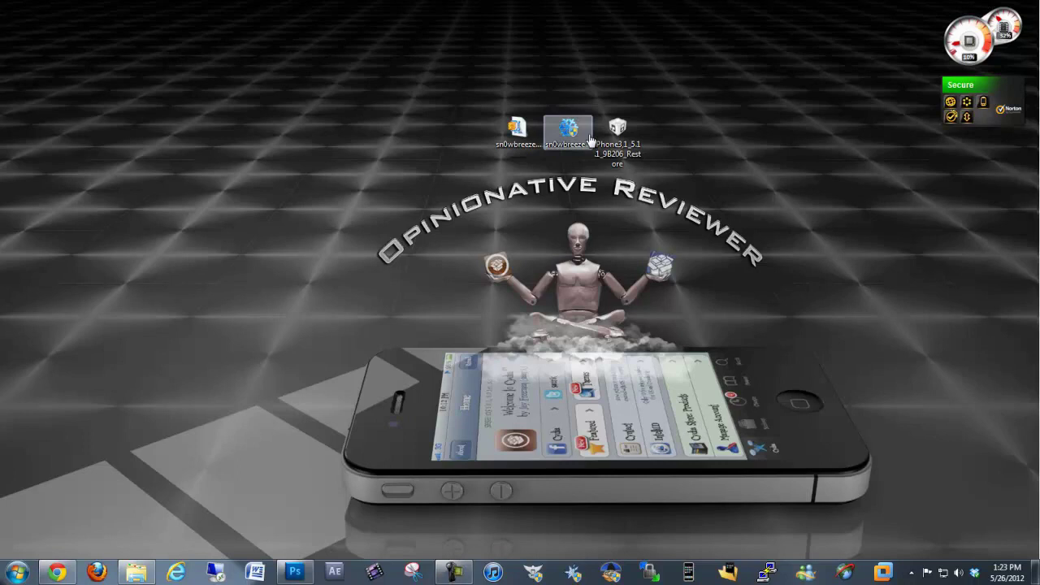
{"action": "left_click", "coordinate": [579, 151]}
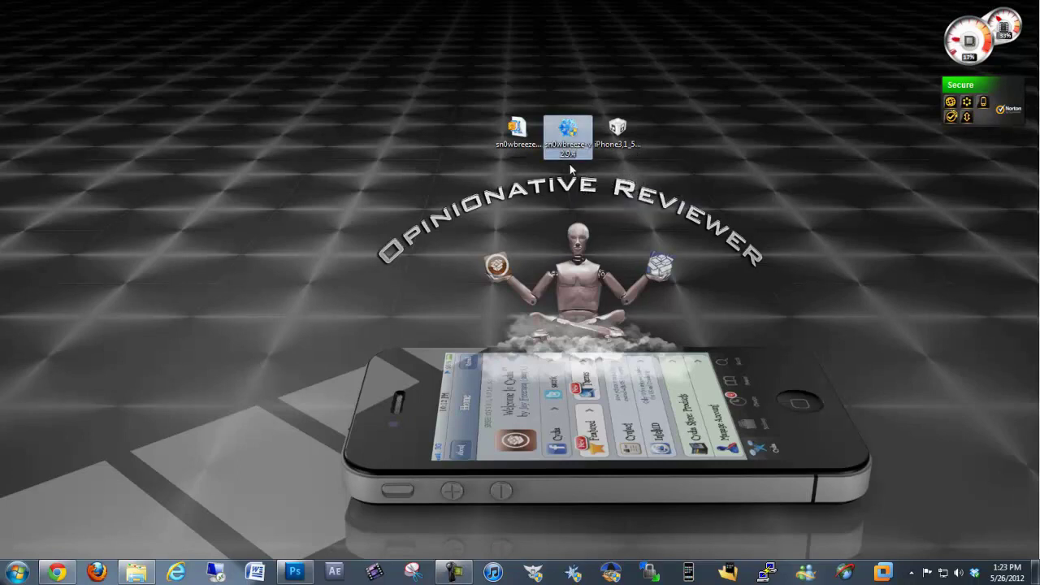
{"action": "left_click", "coordinate": [477, 167]}
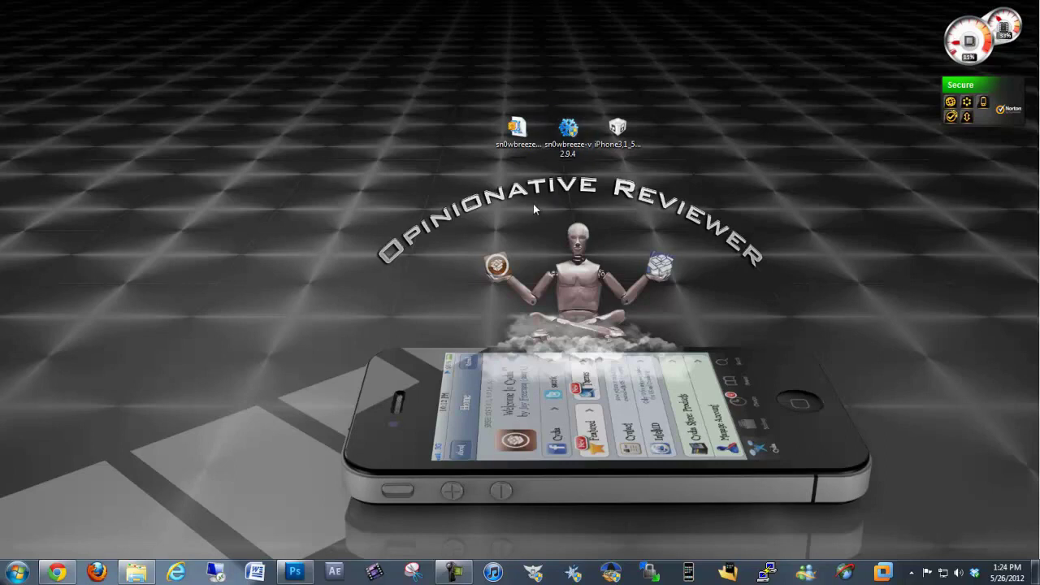
{"action": "left_click", "coordinate": [569, 153]}
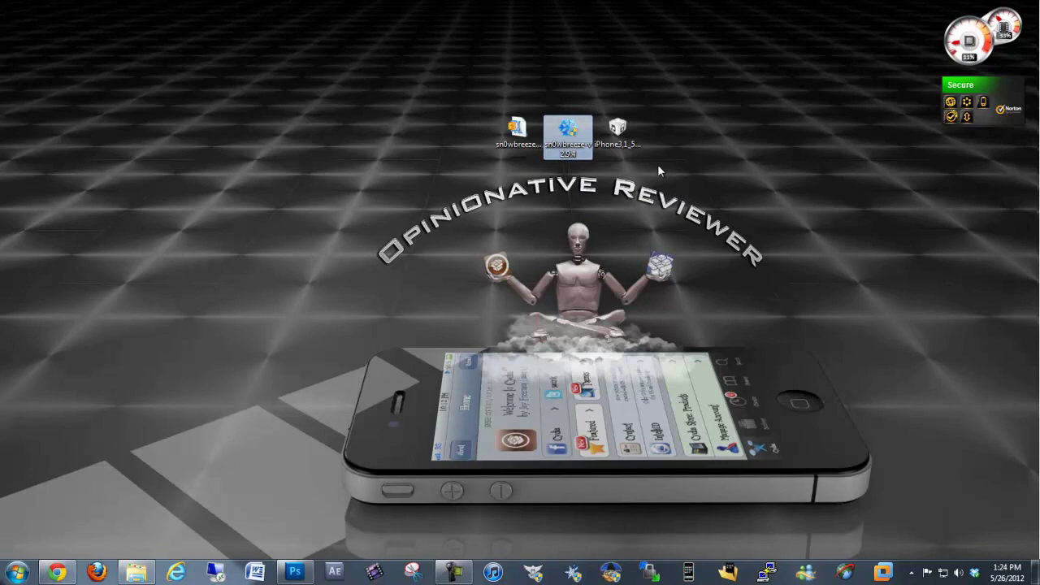
{"action": "left_click", "coordinate": [611, 144]}
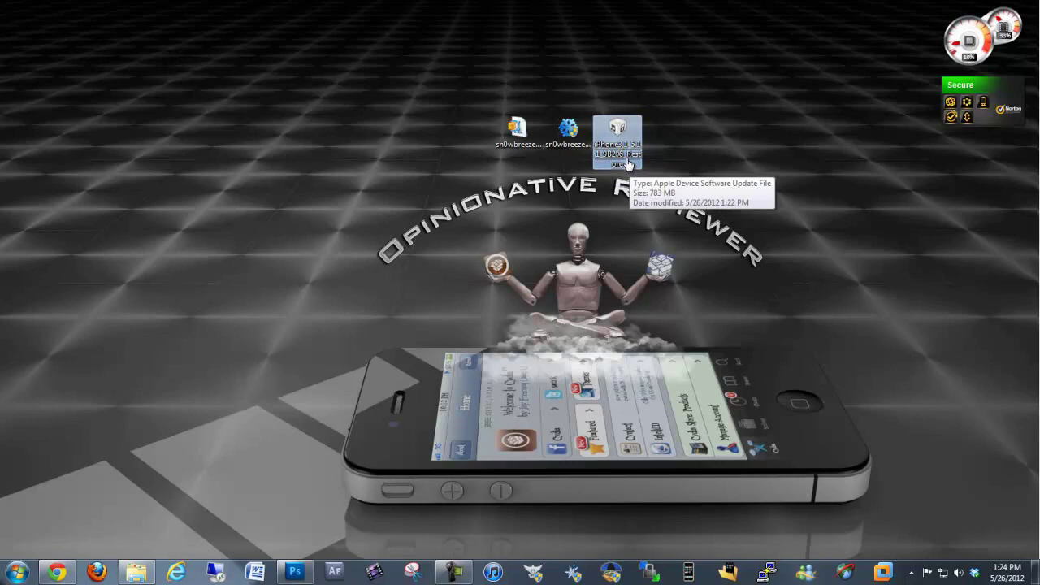
{"action": "left_click", "coordinate": [623, 153]}
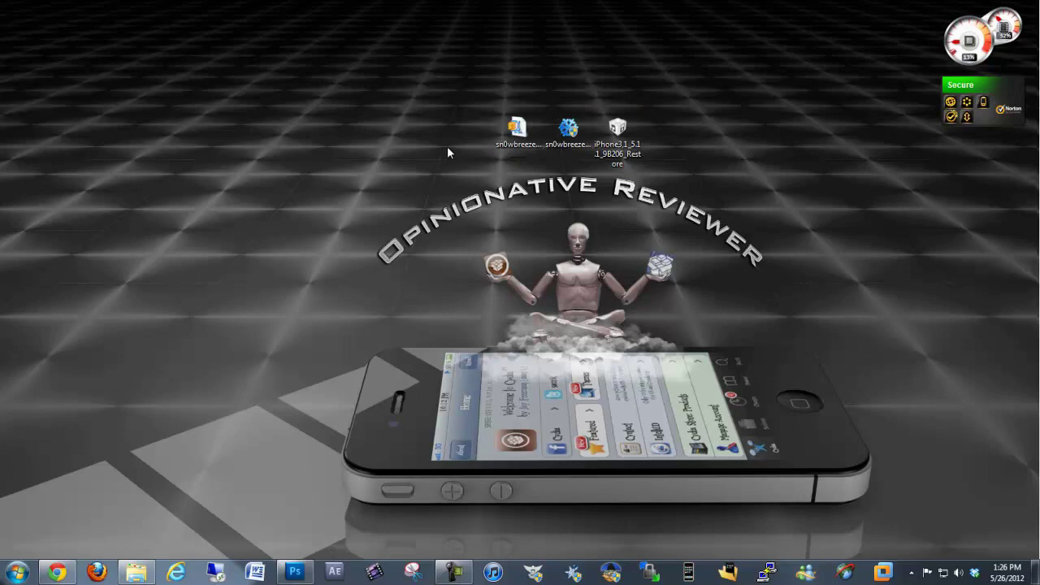
Step: Set sn0wbreeze-v2.9.4 to run as administrator in Windows XP (Service Pack 2) compatibility mode, then launch it
{"action": "right_click", "coordinate": [578, 145]}
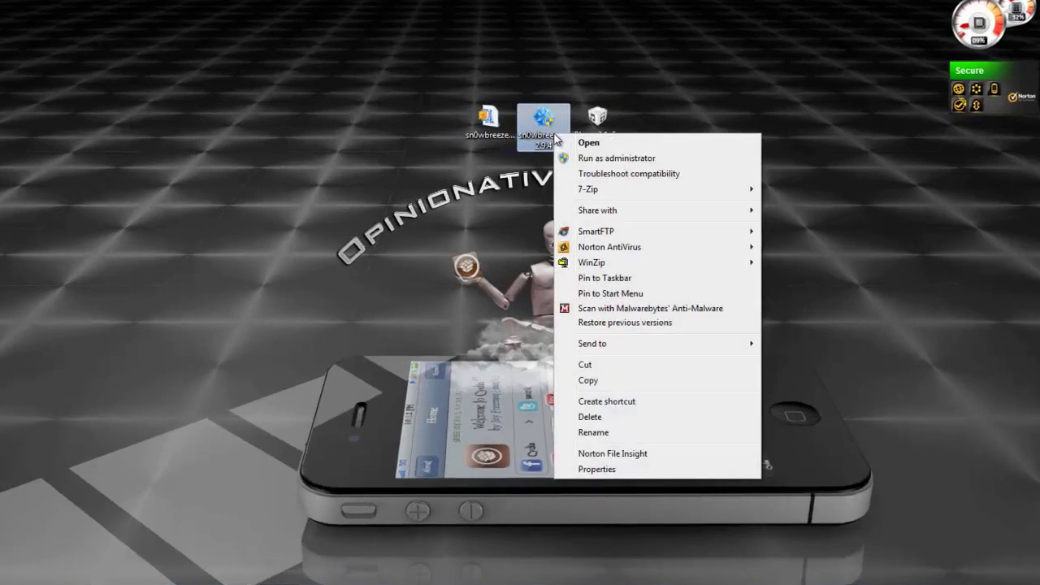
{"action": "left_click", "coordinate": [597, 469]}
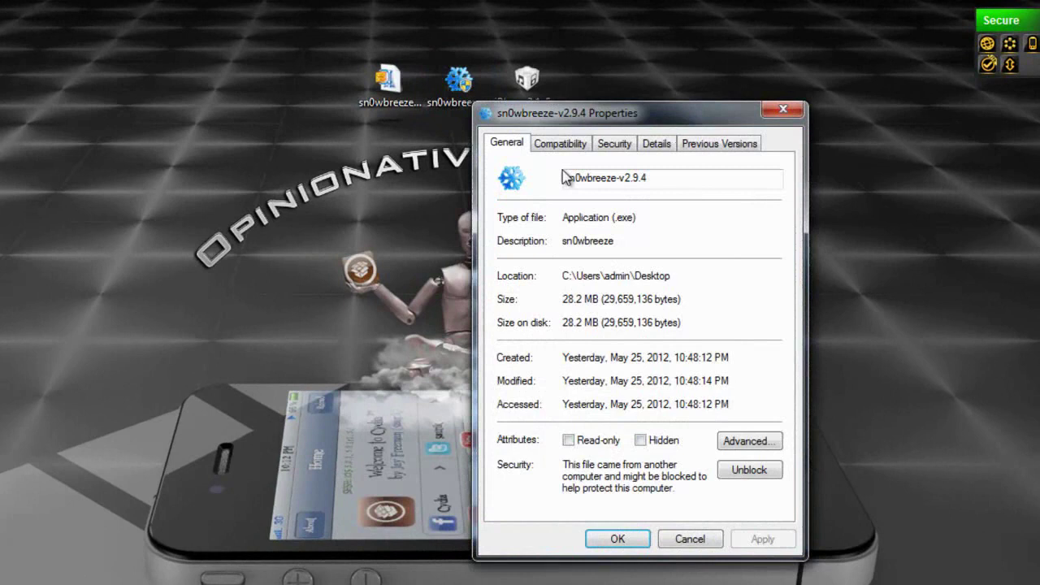
{"action": "left_click", "coordinate": [567, 145]}
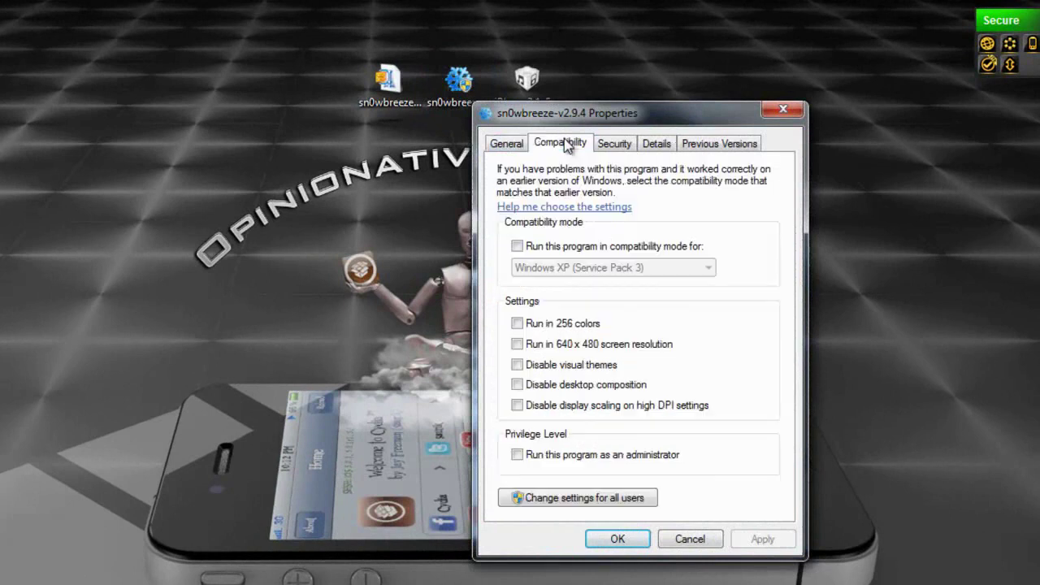
{"action": "left_click", "coordinate": [516, 246]}
{"action": "left_click", "coordinate": [560, 269]}
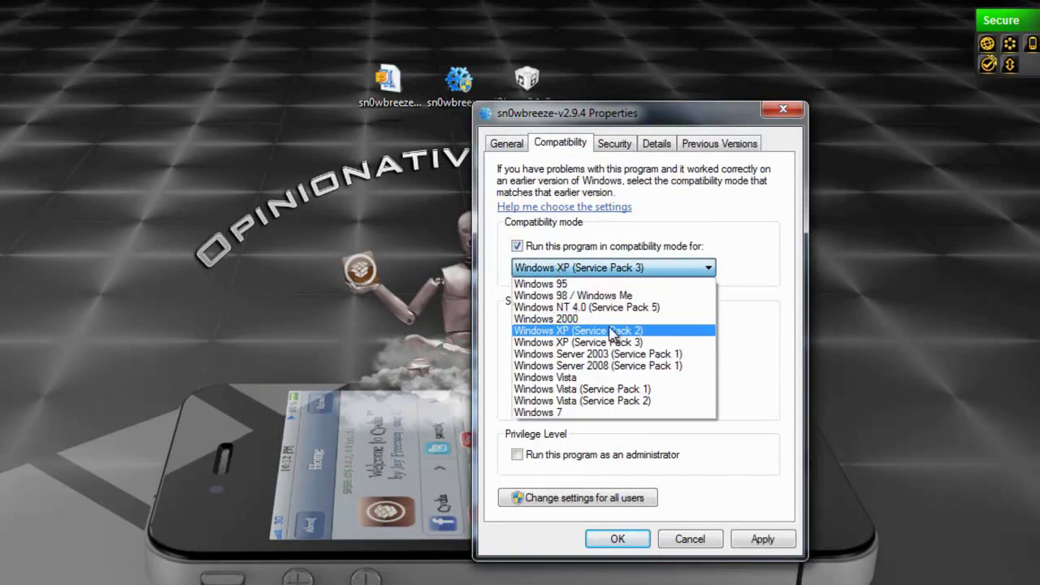
{"action": "left_click", "coordinate": [611, 330]}
{"action": "left_click", "coordinate": [519, 456]}
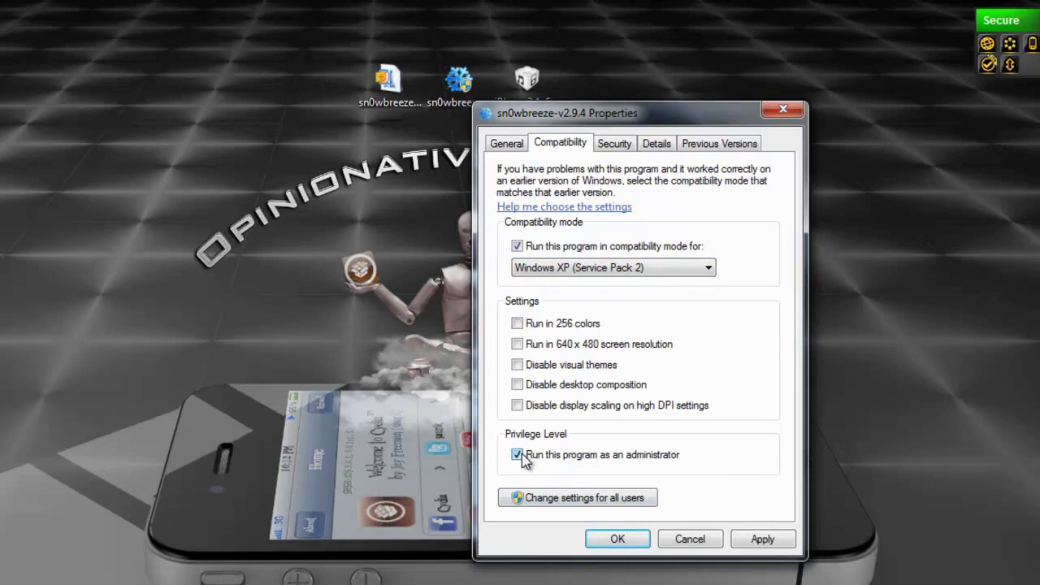
{"action": "left_click", "coordinate": [762, 540]}
{"action": "left_click", "coordinate": [624, 540]}
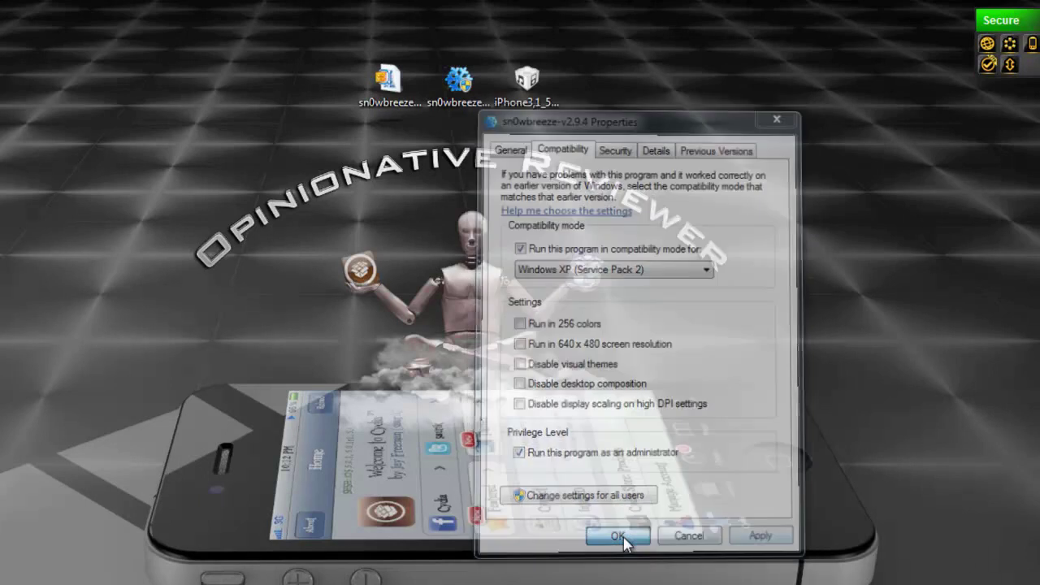
{"action": "double_click", "coordinate": [459, 86]}
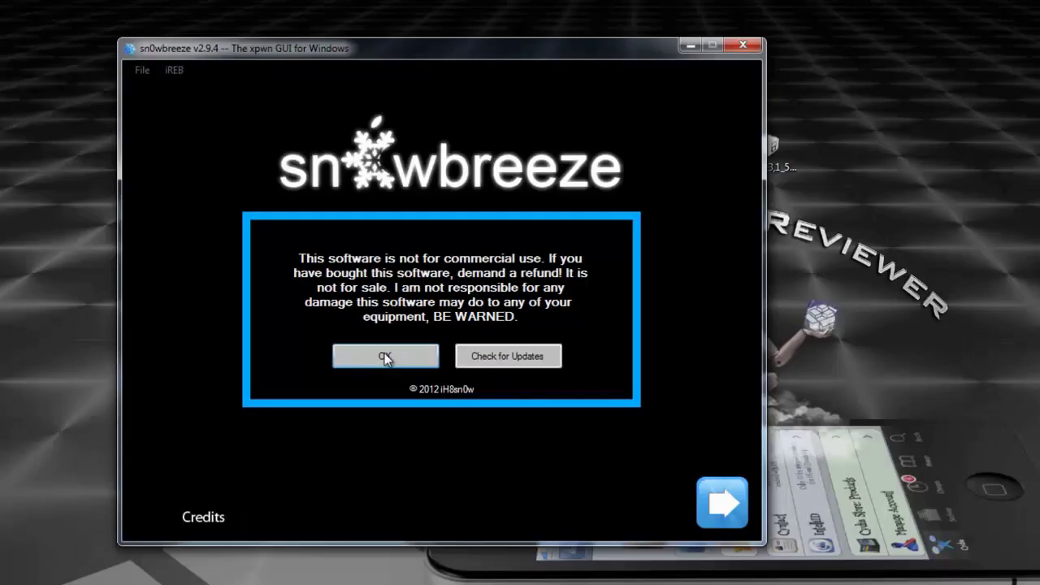
Step: Accept the sn0wbreeze disclaimer and advance past the welcome screen to IPSW Selection
{"action": "left_click", "coordinate": [384, 355]}
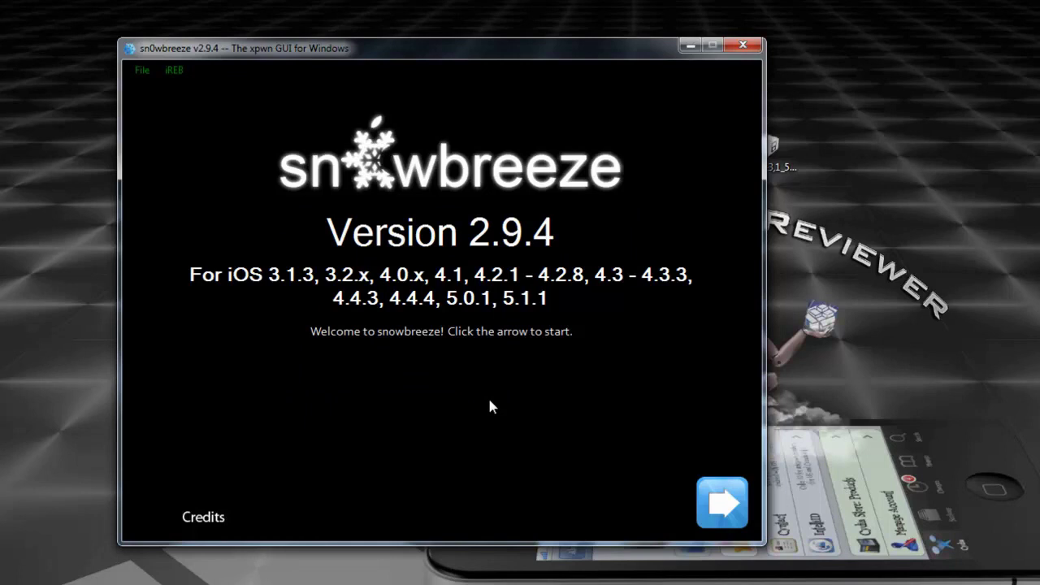
{"action": "left_click", "coordinate": [734, 505]}
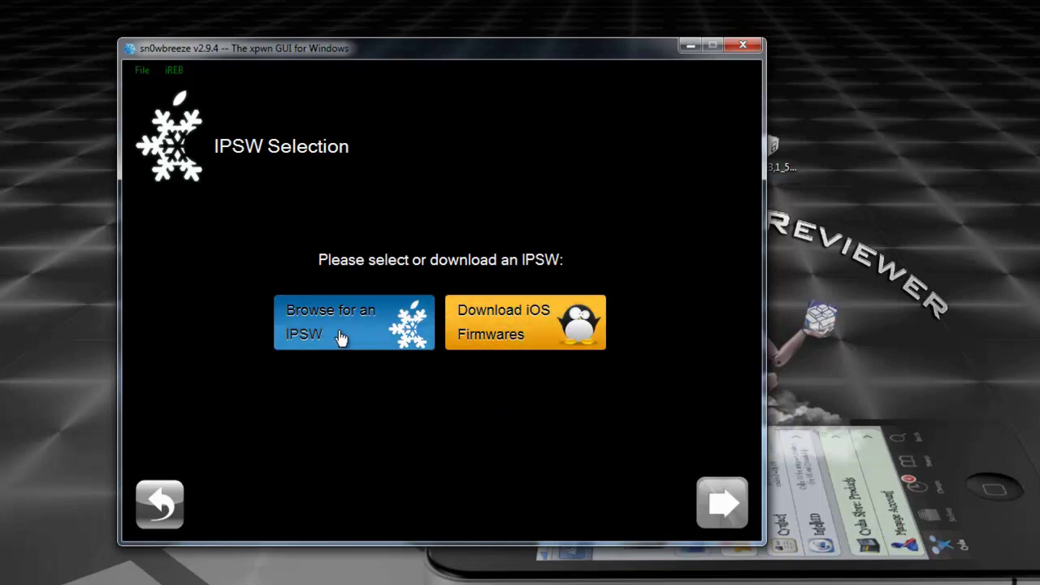
Step: Load the iPhone3,1_5.1.1_9B206_Restore firmware file and continue to the mode selection page
{"action": "left_click", "coordinate": [341, 338]}
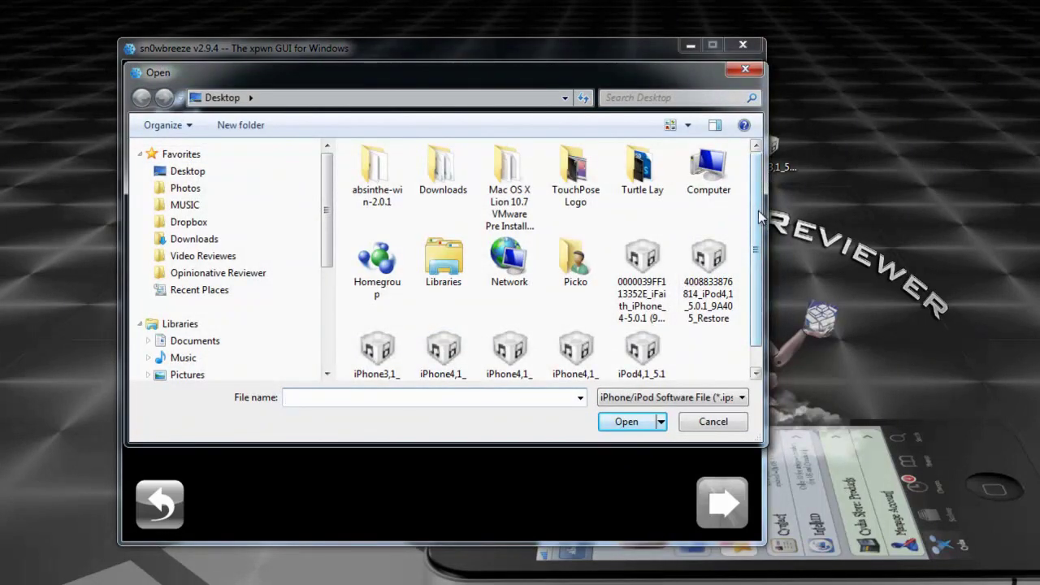
{"action": "scroll", "coordinate": [760, 215], "scroll_direction": "down", "scroll_amount": 1}
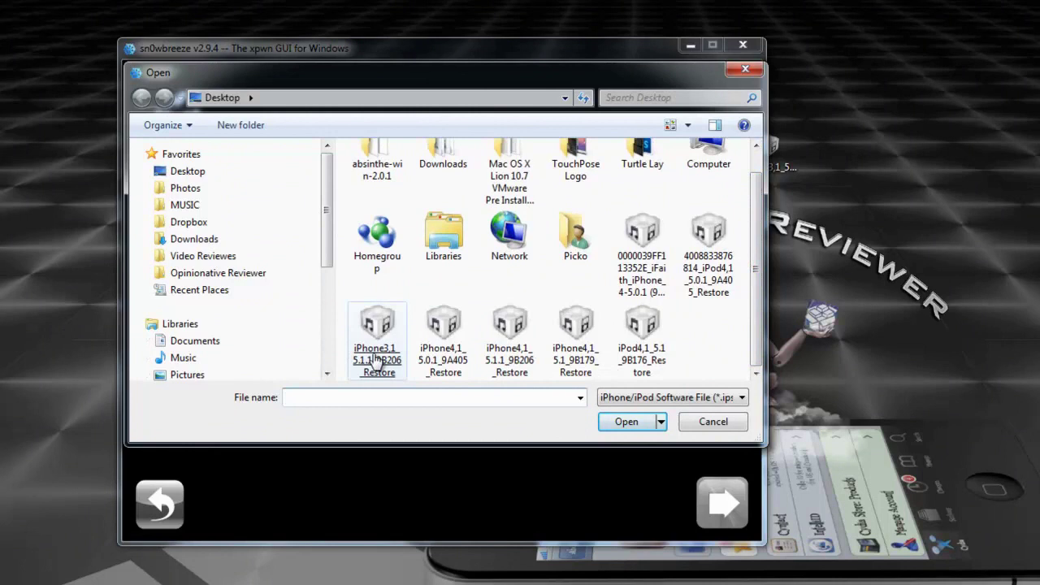
{"action": "double_click", "coordinate": [377, 358]}
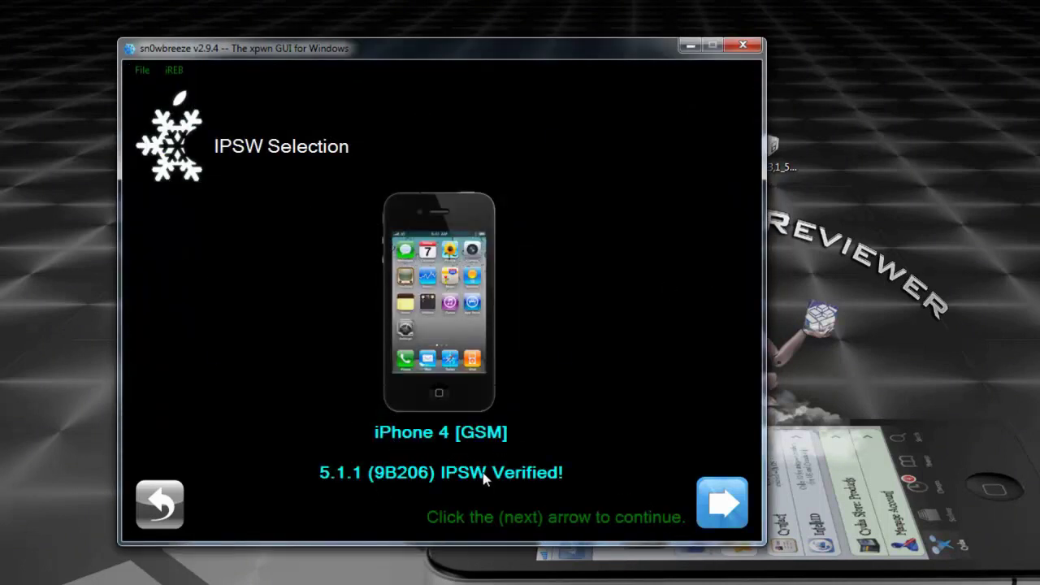
{"action": "left_click", "coordinate": [725, 500]}
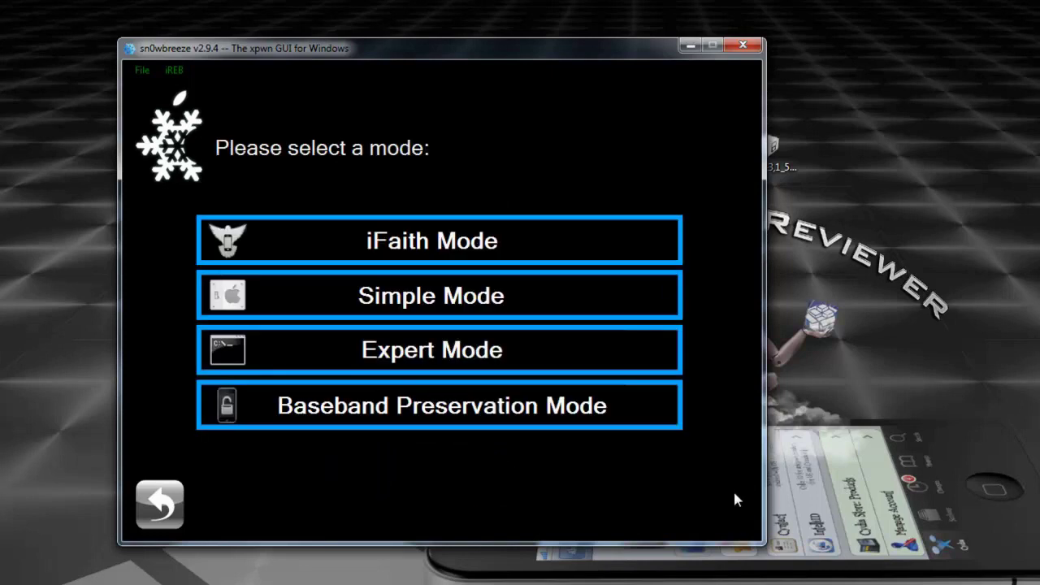
Step: In Expert Mode, enable 'Activate The iPhone [Hacktivate]' under General, then choose Build IPSW
{"action": "left_click", "coordinate": [432, 367]}
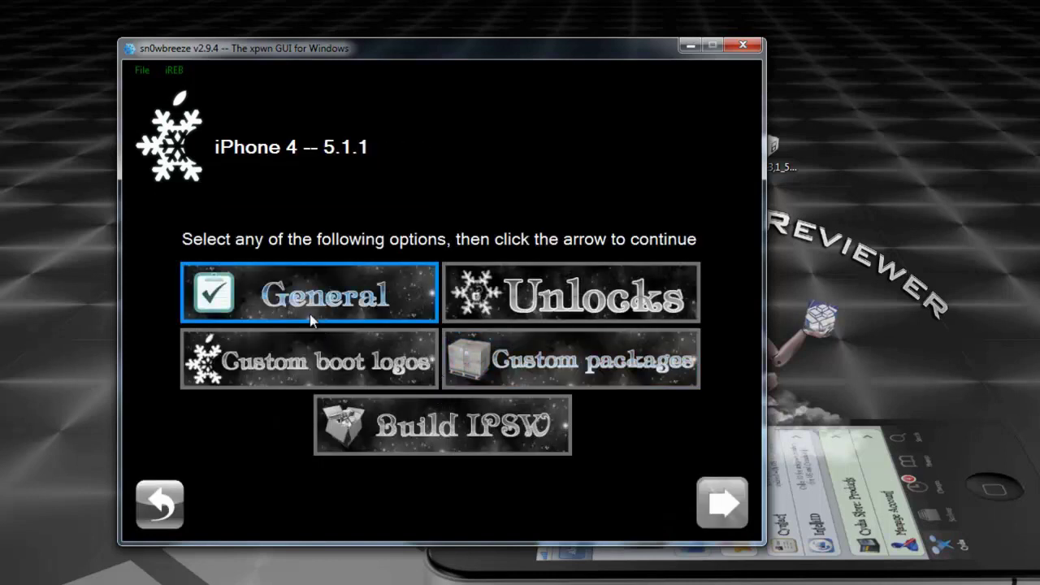
{"action": "left_click", "coordinate": [294, 304]}
{"action": "left_click", "coordinate": [721, 503]}
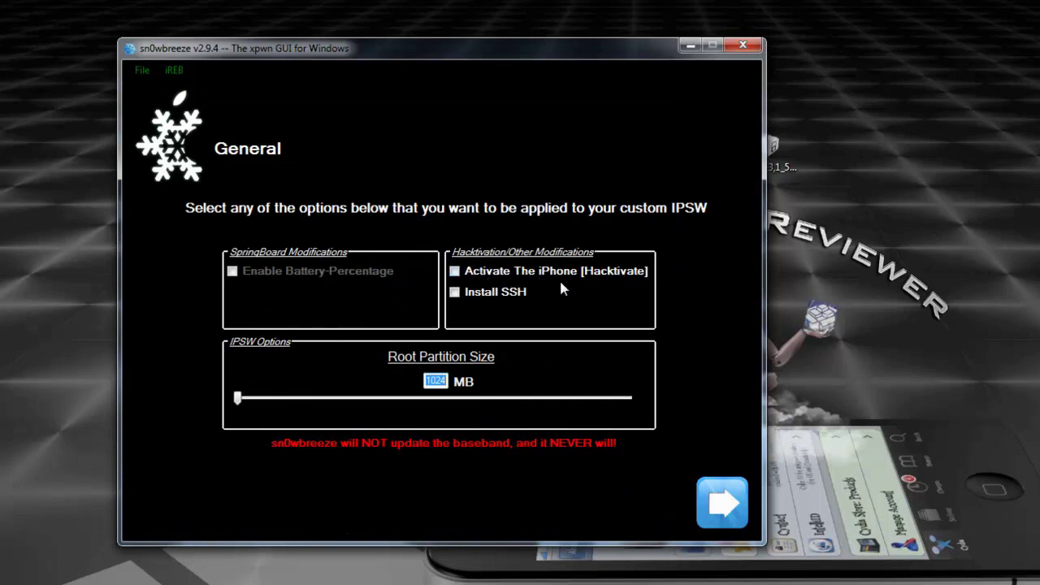
{"action": "left_click", "coordinate": [455, 273]}
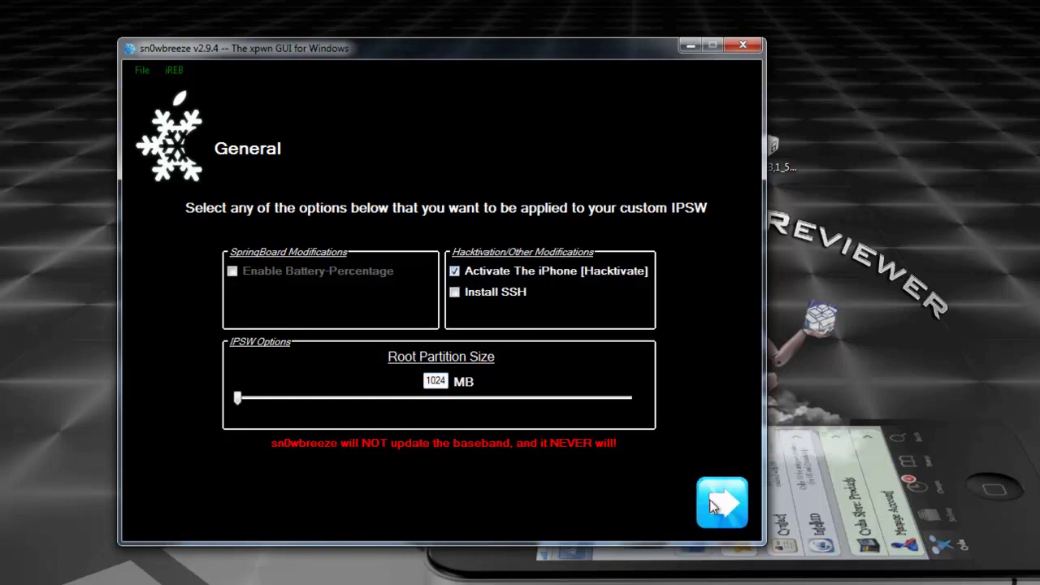
{"action": "left_click", "coordinate": [733, 508]}
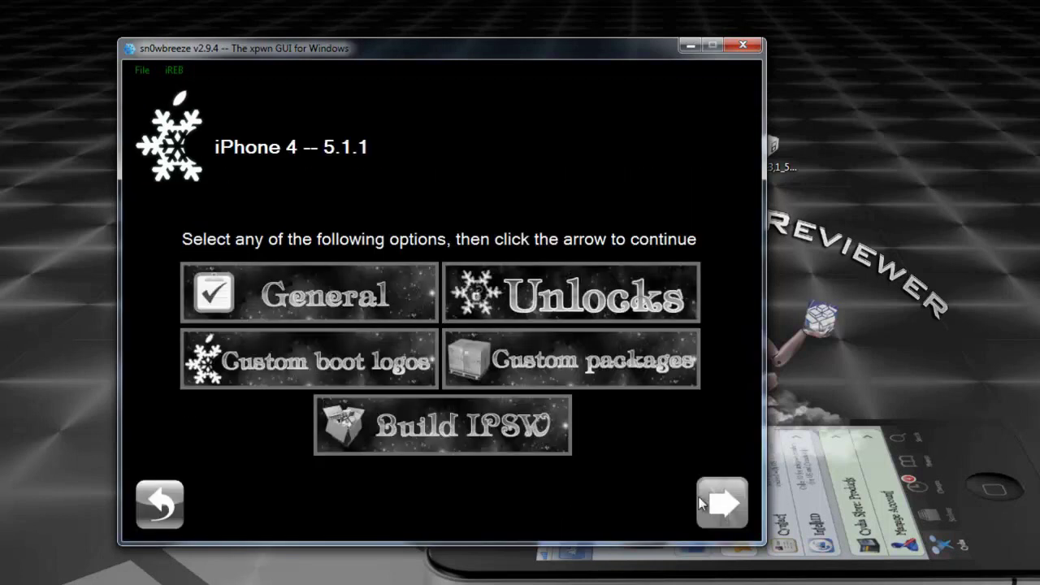
{"action": "left_click", "coordinate": [522, 437]}
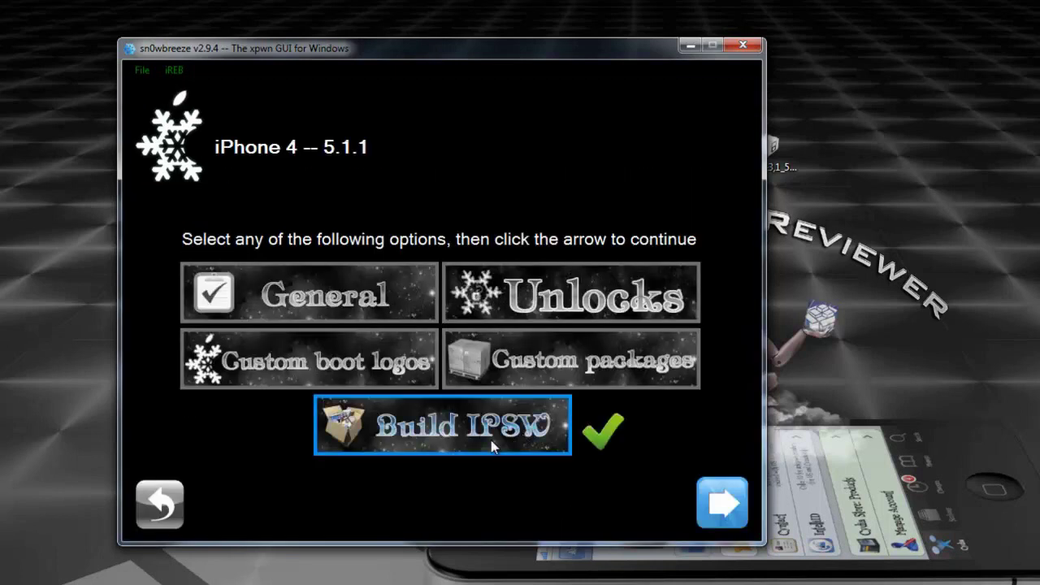
Step: Build the custom iPhone 4 5.1.1 IPSW to the desktop and proceed to DFU Pwner
{"action": "left_click", "coordinate": [725, 510]}
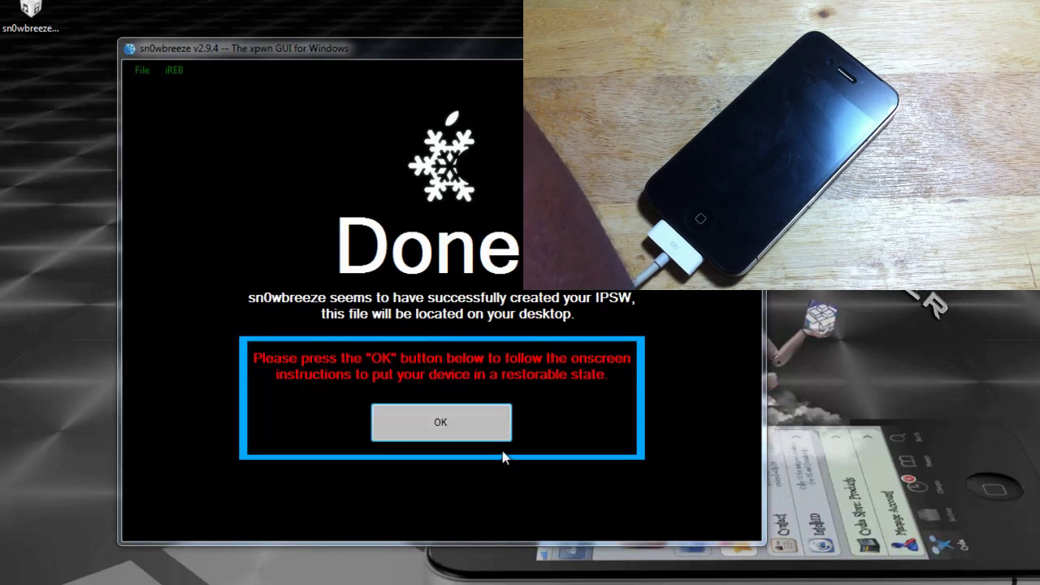
{"action": "left_click", "coordinate": [463, 431]}
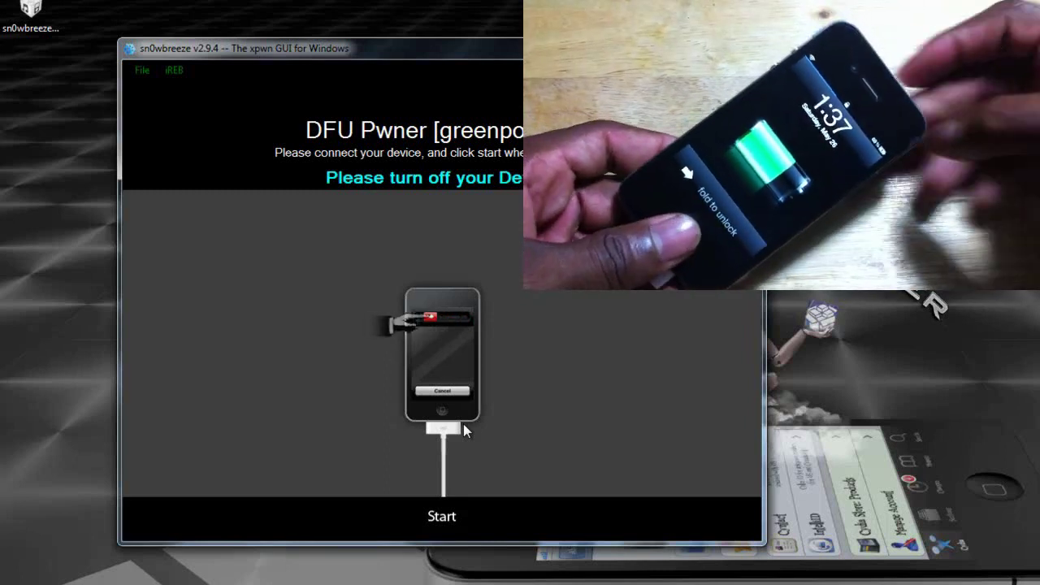
Step: Put the iPhone into pwned DFU mode with DFU Pwner and acknowledge the PWNED DFU message
{"action": "left_click", "coordinate": [437, 516]}
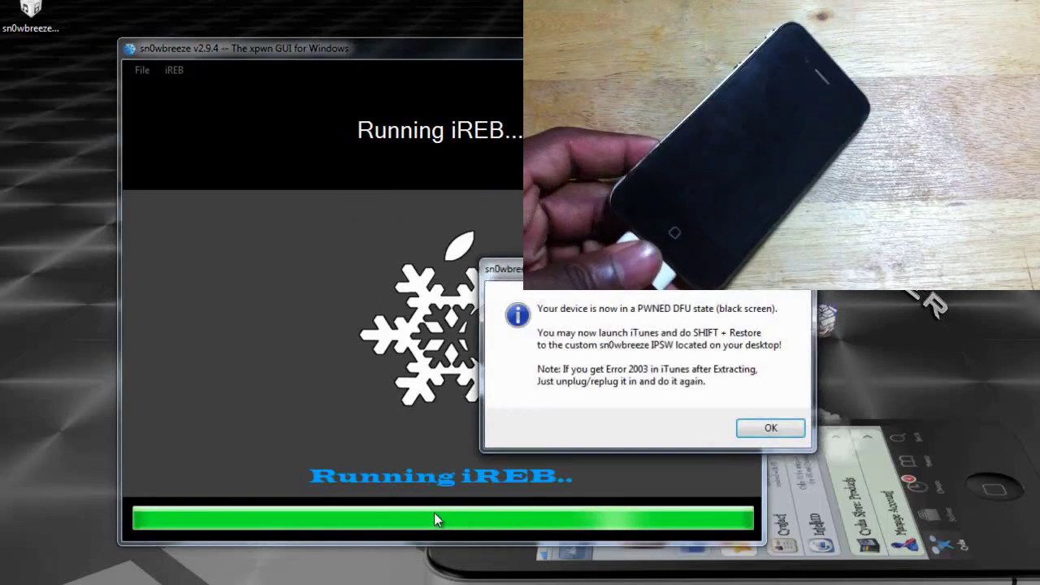
{"action": "left_click", "coordinate": [764, 430]}
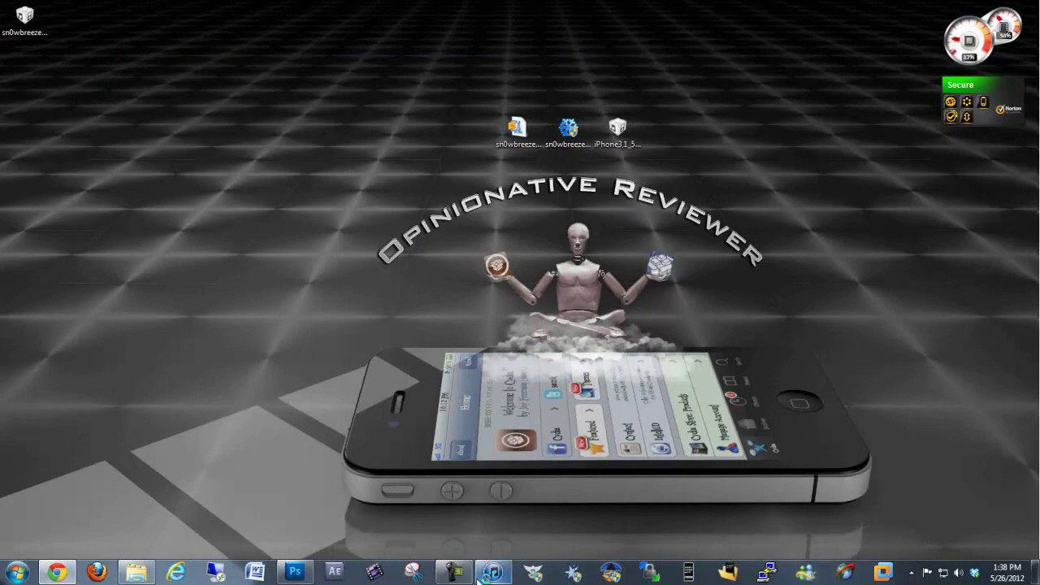
Step: In iTunes, dismiss the recovery-mode alert and open the Restore file browser at Desktop
{"action": "left_click", "coordinate": [490, 573]}
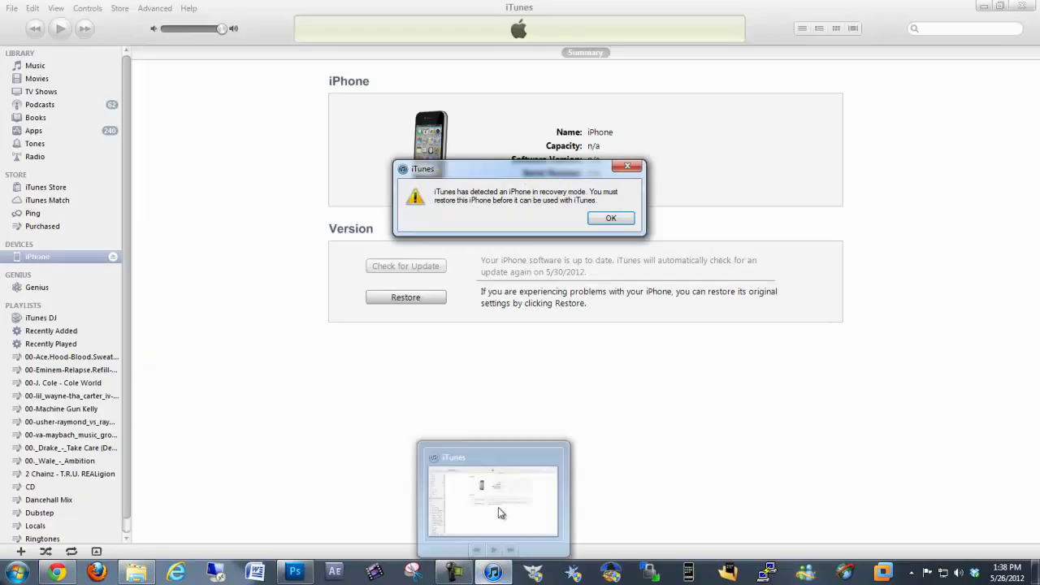
{"action": "left_click", "coordinate": [609, 221]}
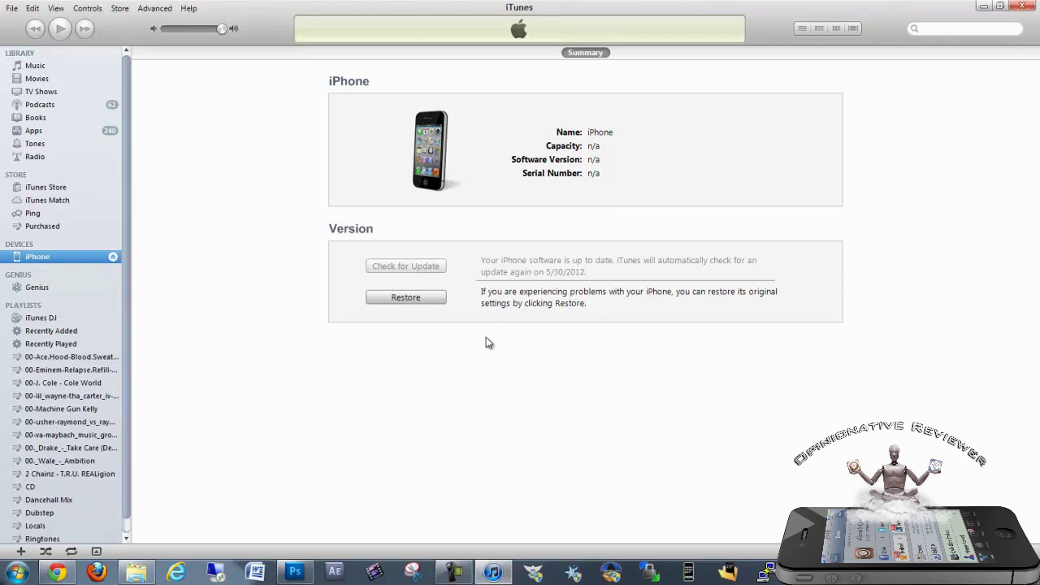
{"action": "left_click", "coordinate": [405, 299], "text": "shift"}
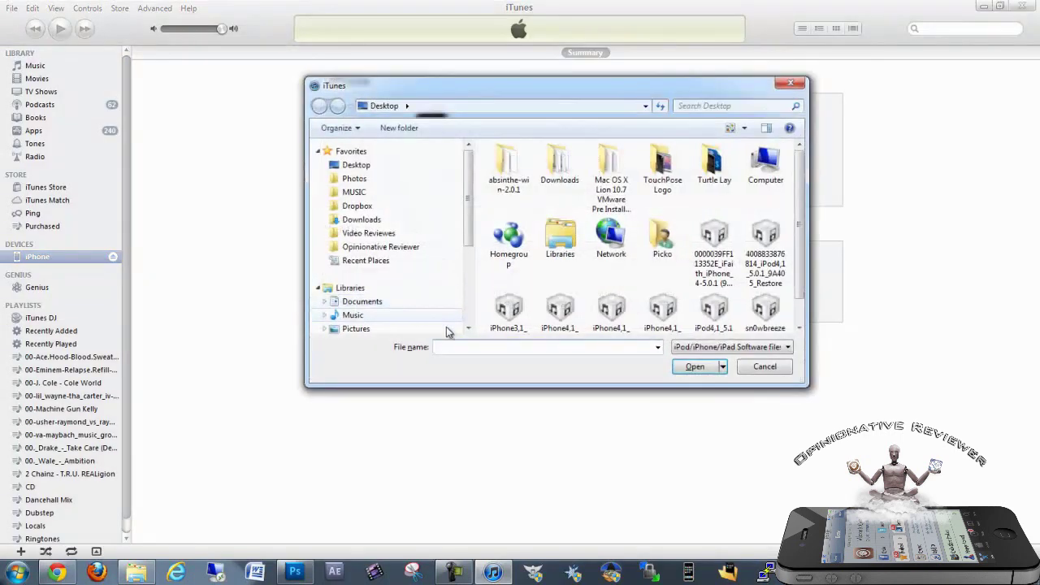
{"action": "scroll", "coordinate": [798, 234], "scroll_direction": "down", "scroll_amount": 1}
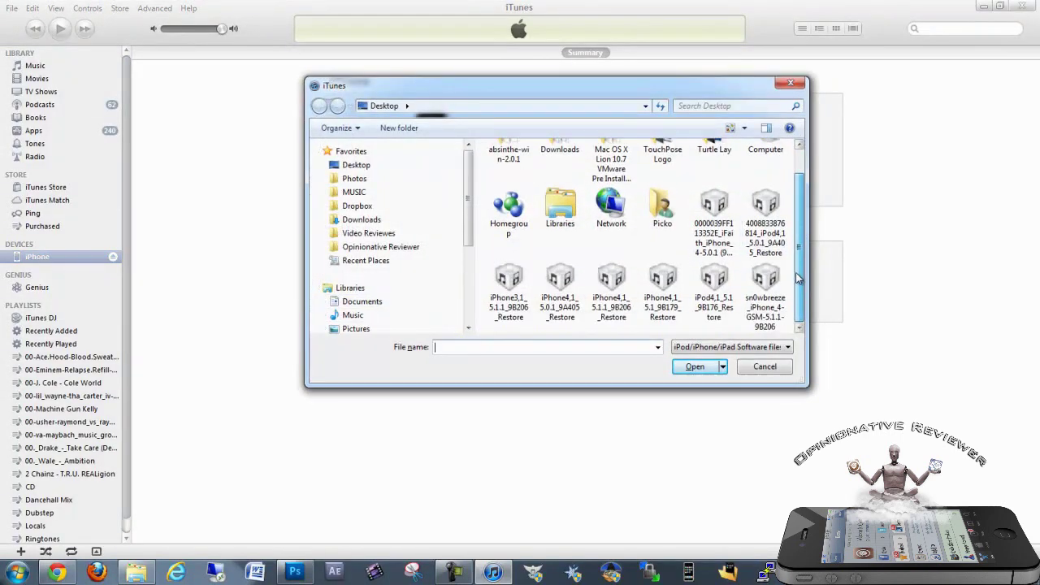
{"action": "scroll", "coordinate": [802, 252], "scroll_direction": "up", "scroll_amount": 1}
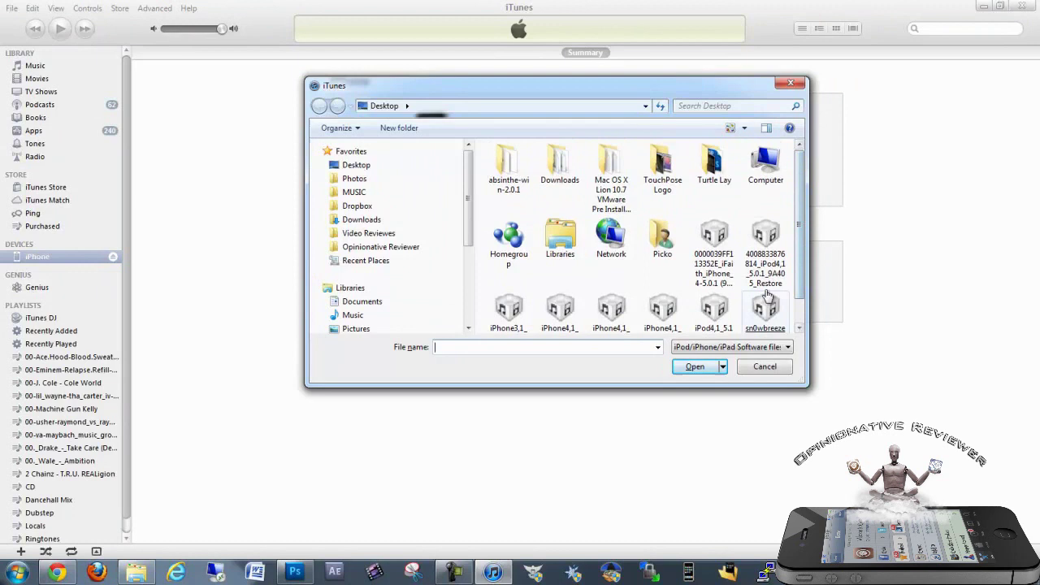
{"action": "scroll", "coordinate": [803, 244], "scroll_direction": "down", "scroll_amount": 1}
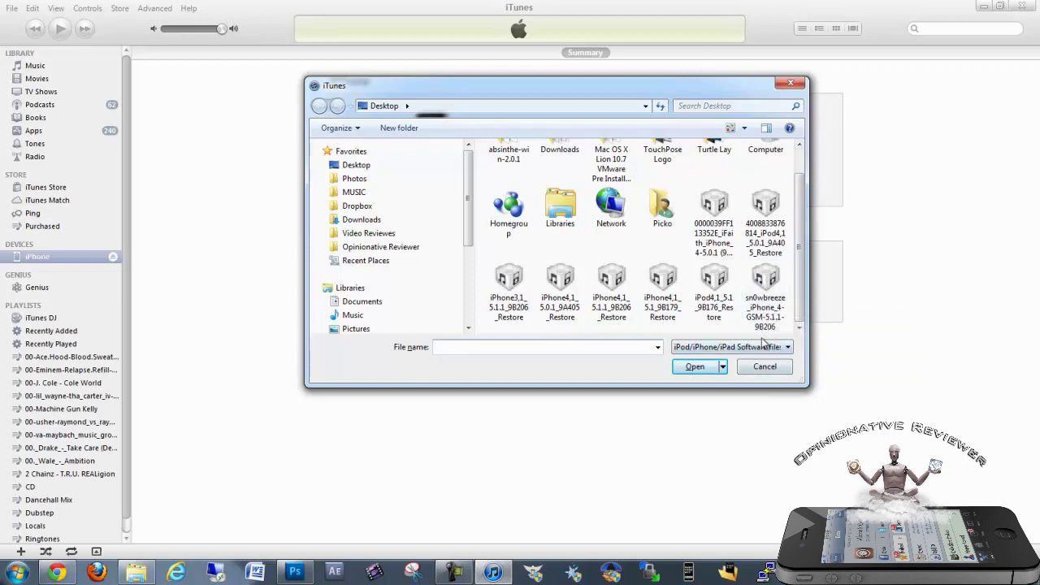
Step: Restore the iPhone with sn0wbreeze_iPhone_4-GSM-5.1.1-9B206 firmware, confirming the erase and restore
{"action": "double_click", "coordinate": [774, 307]}
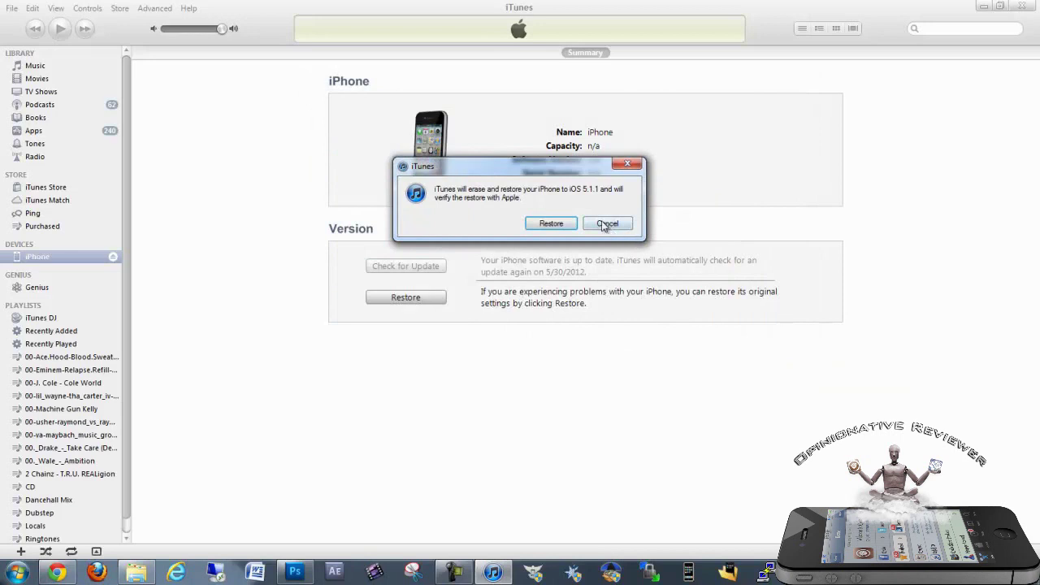
{"action": "left_click", "coordinate": [551, 224]}
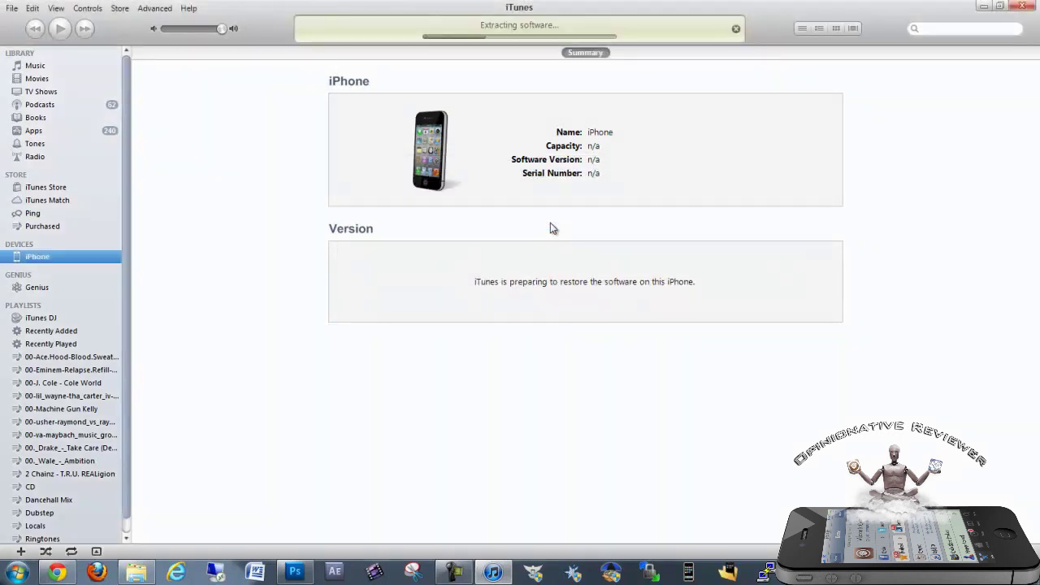